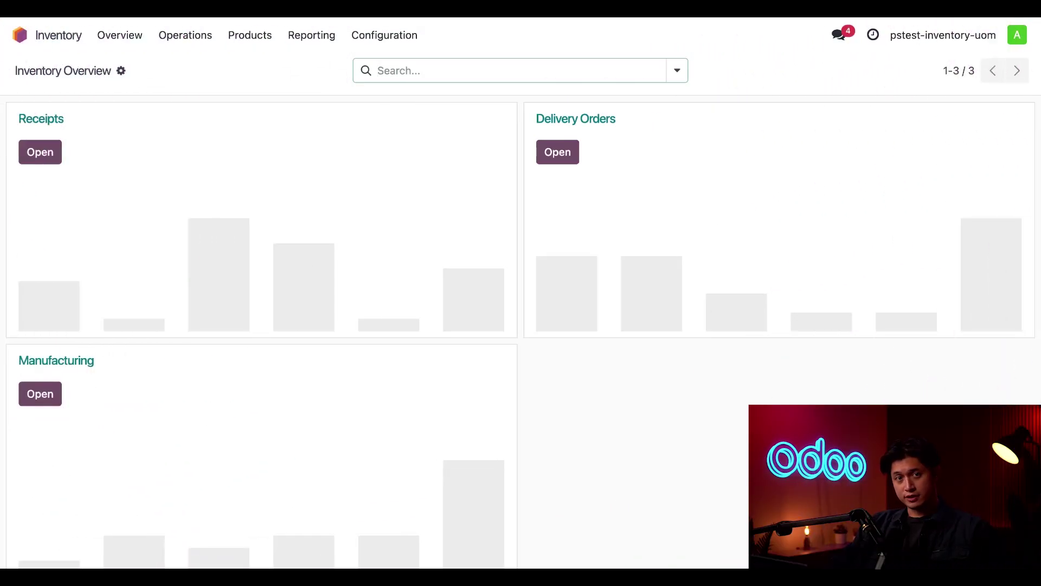
From Inventory settings, open the Units & Packagings list under Products
click(391, 39)
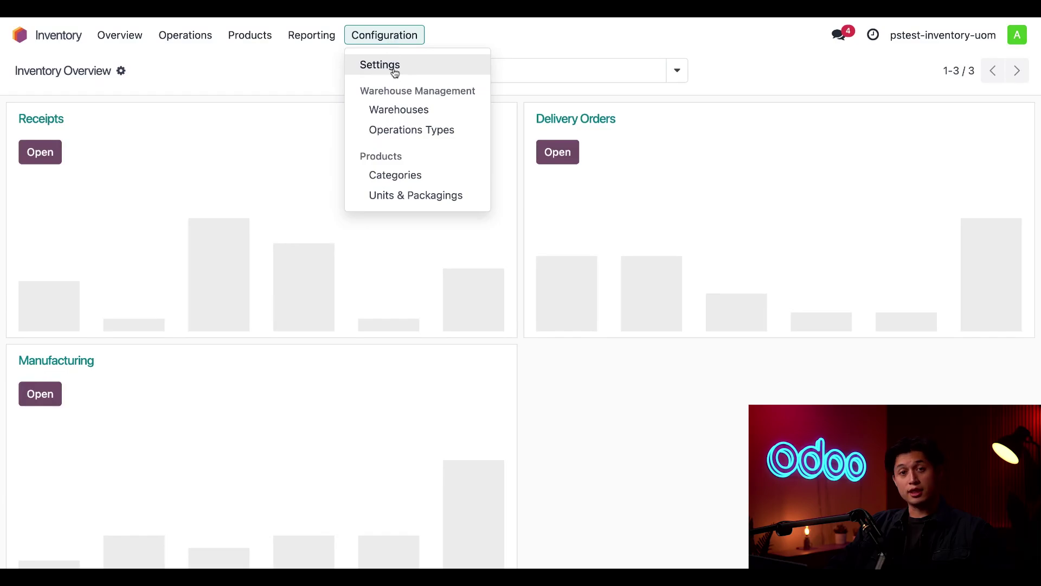
click(395, 70)
scroll(417, 234, down, 15)
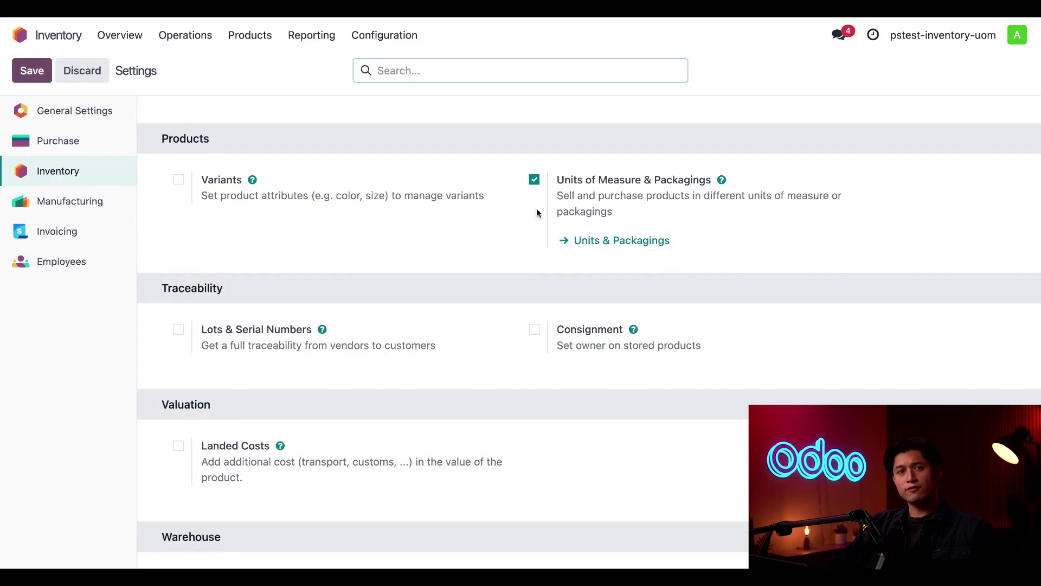
click(582, 246)
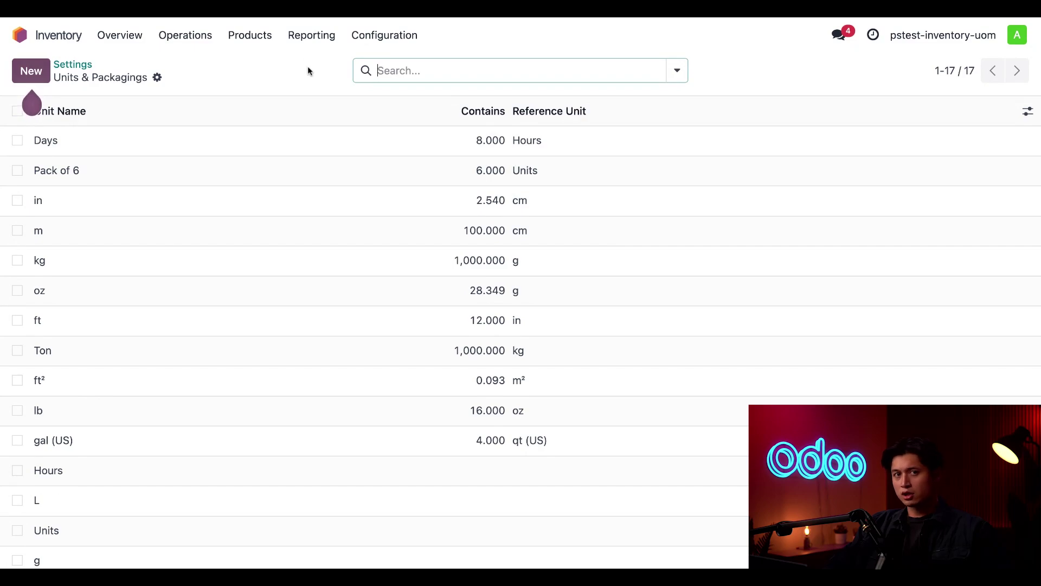
click(379, 36)
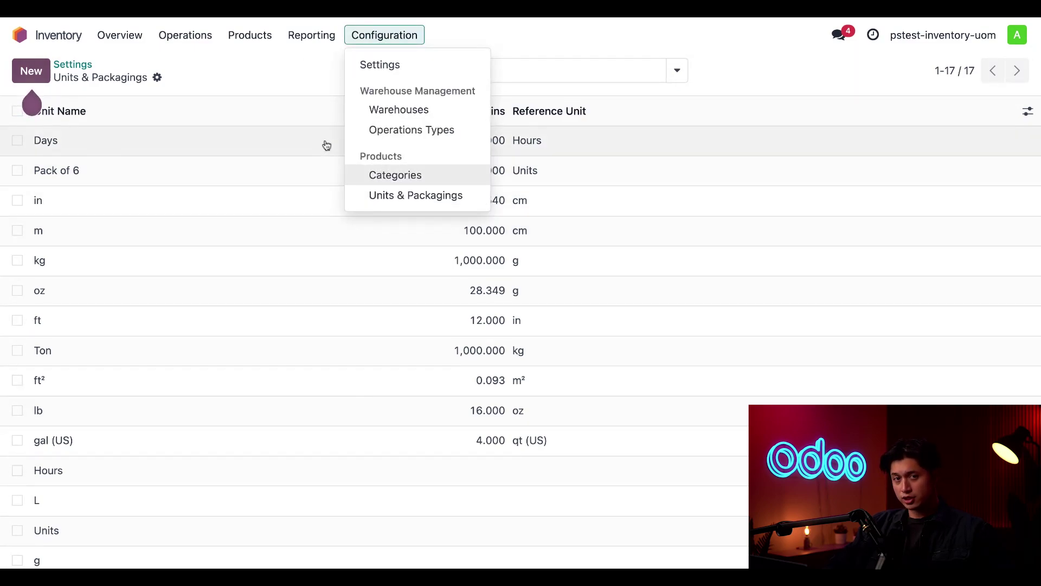
click(284, 69)
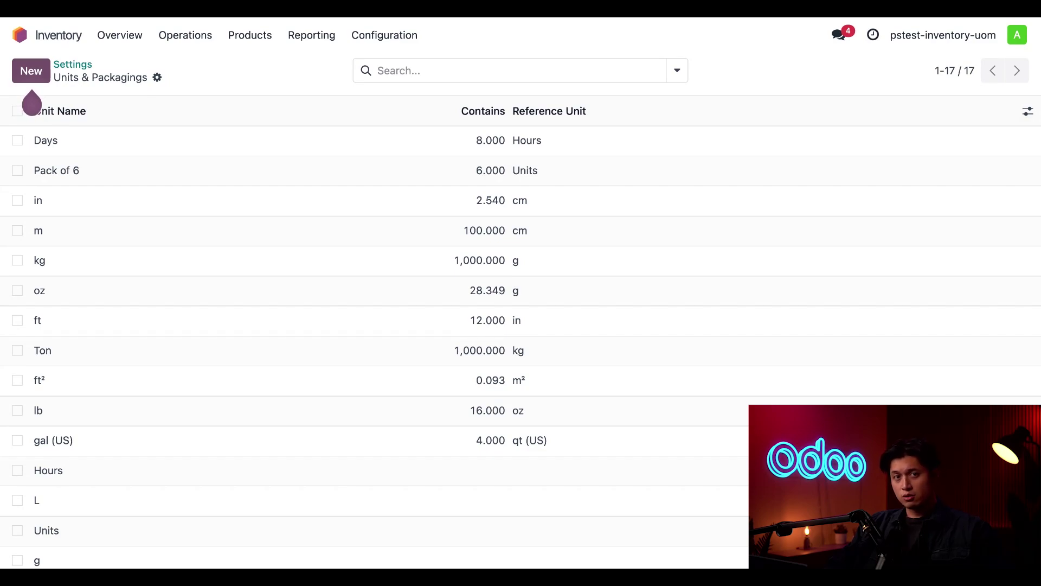
Create a unit named 'yd' with reference unit m and quantity 0.9144
click(31, 71)
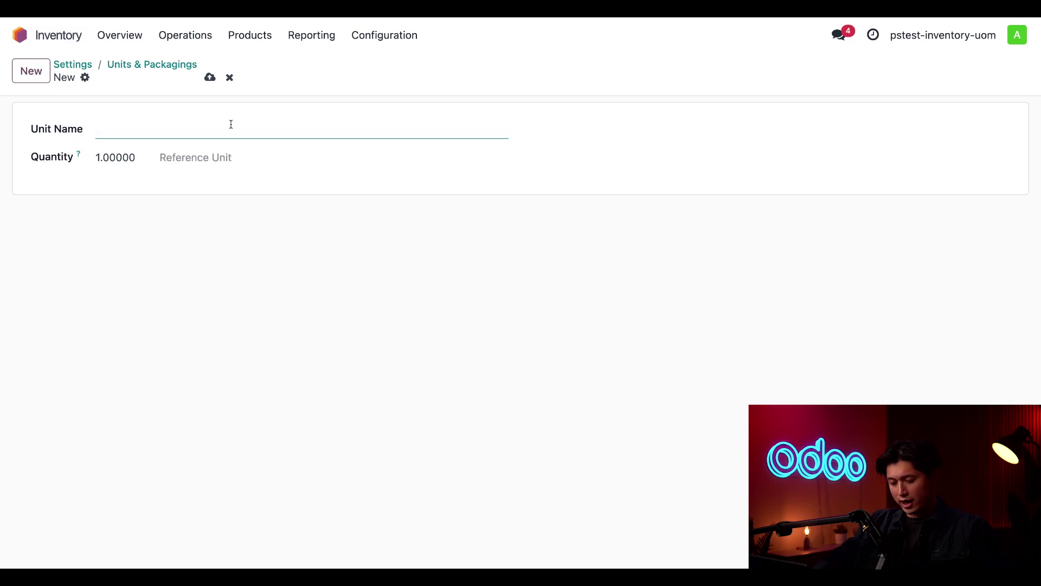
text(yd)
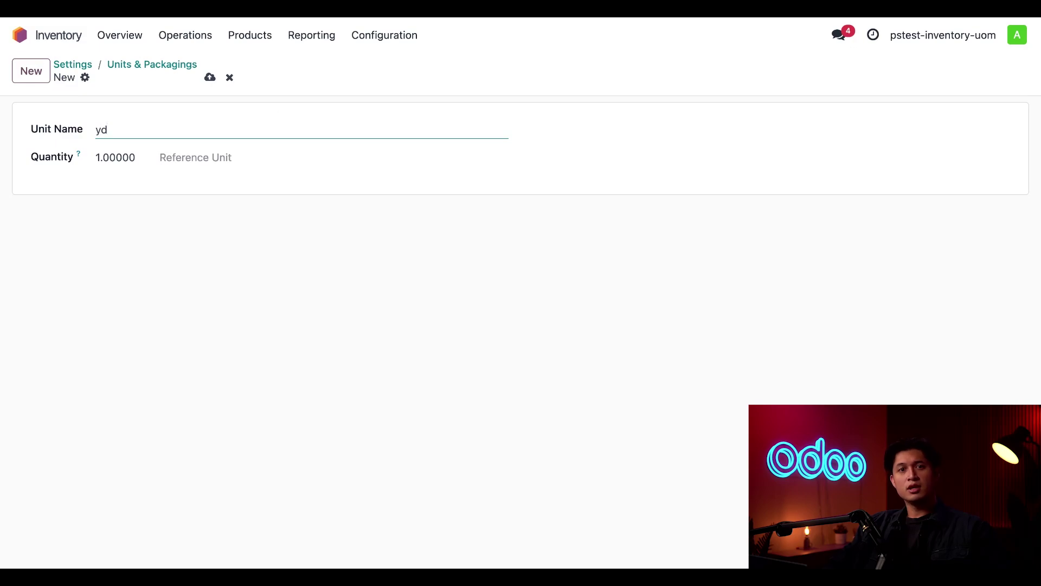
click(196, 159)
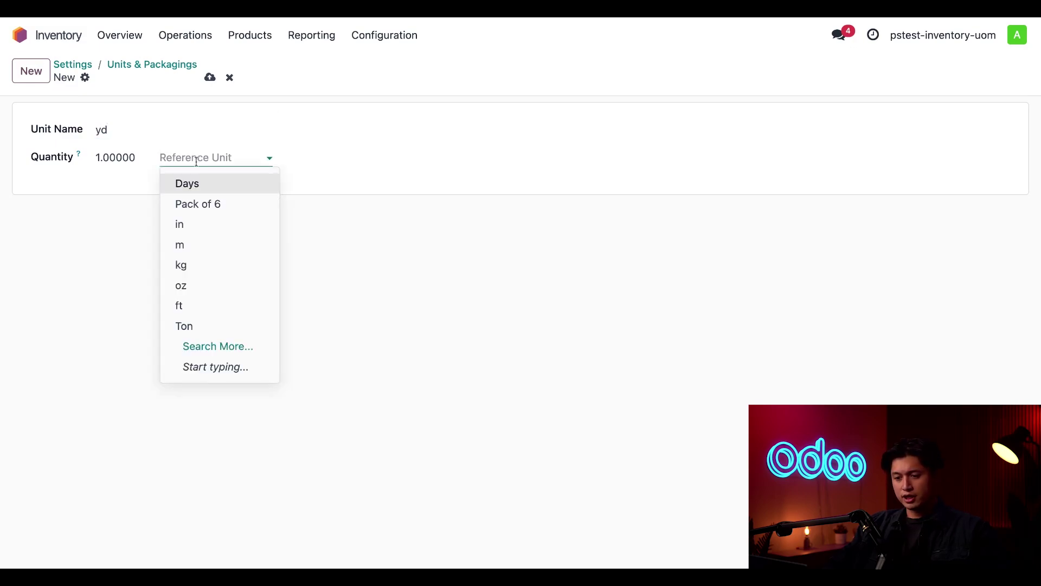
click(185, 245)
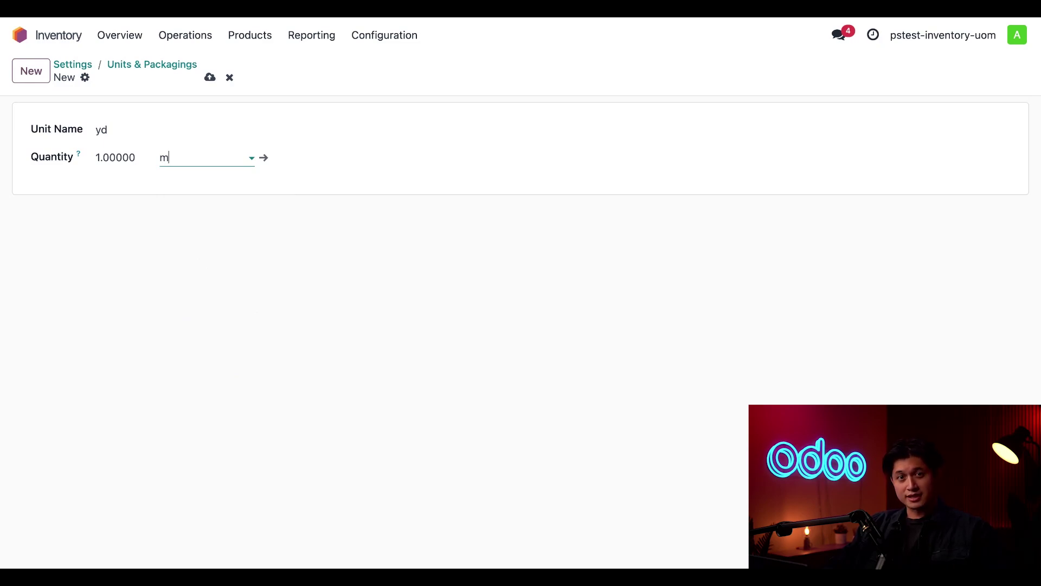
drag(96, 158, 124, 158)
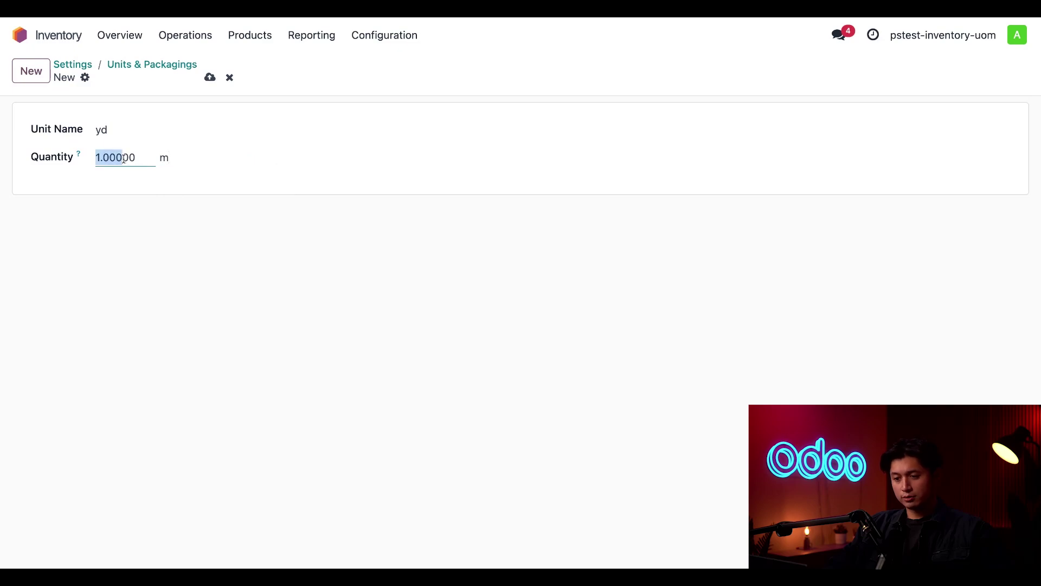
text(.9144)
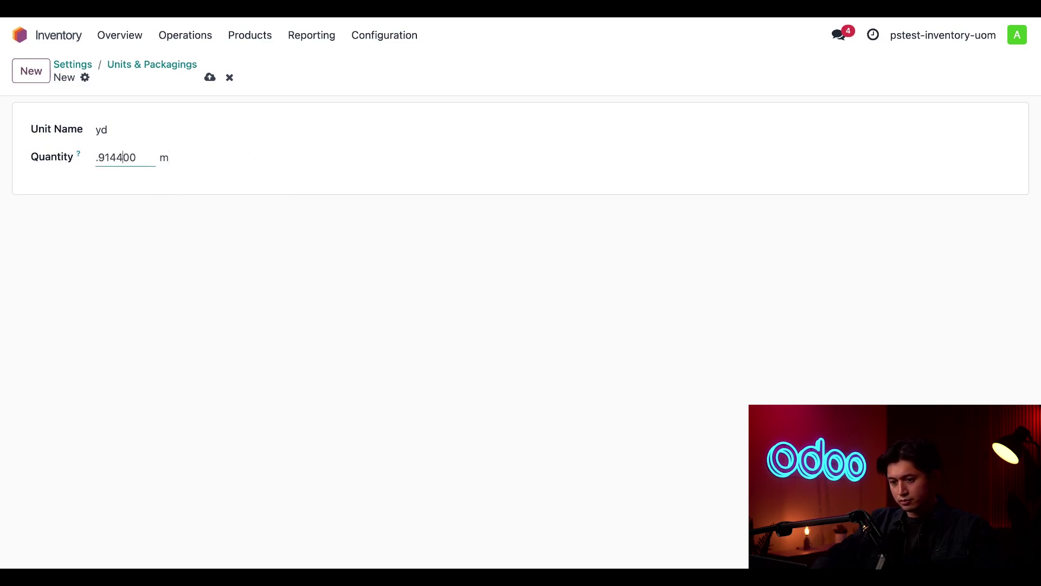
click(150, 222)
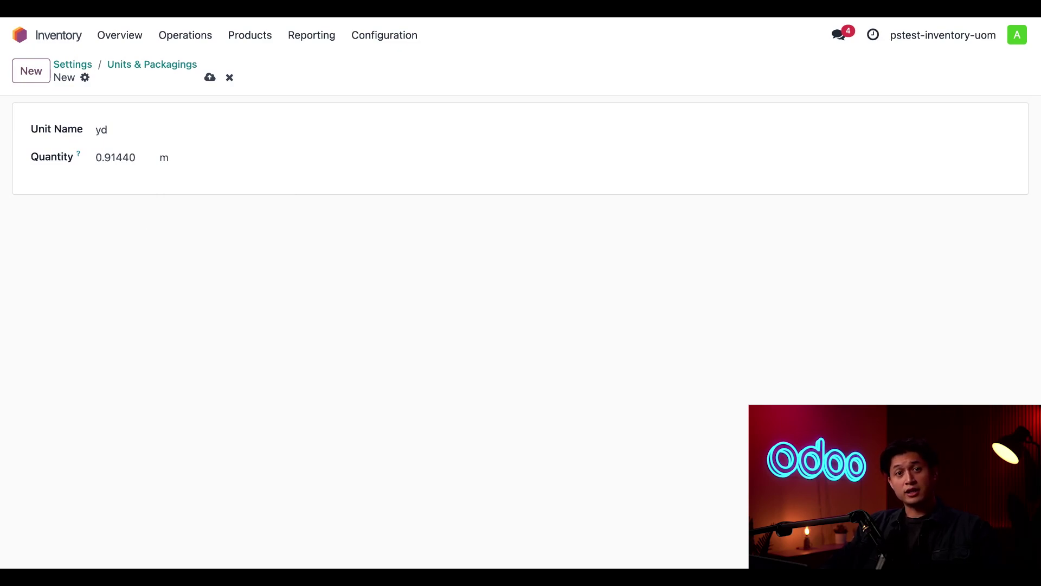
Save the yd unit, then bring up the Products list containing Merino Wool
click(137, 71)
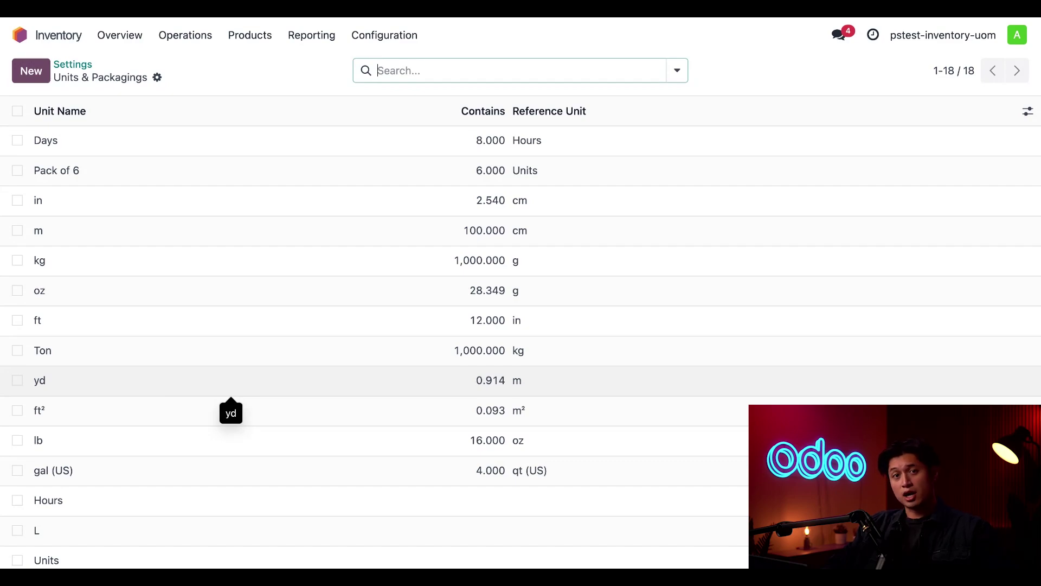
click(254, 38)
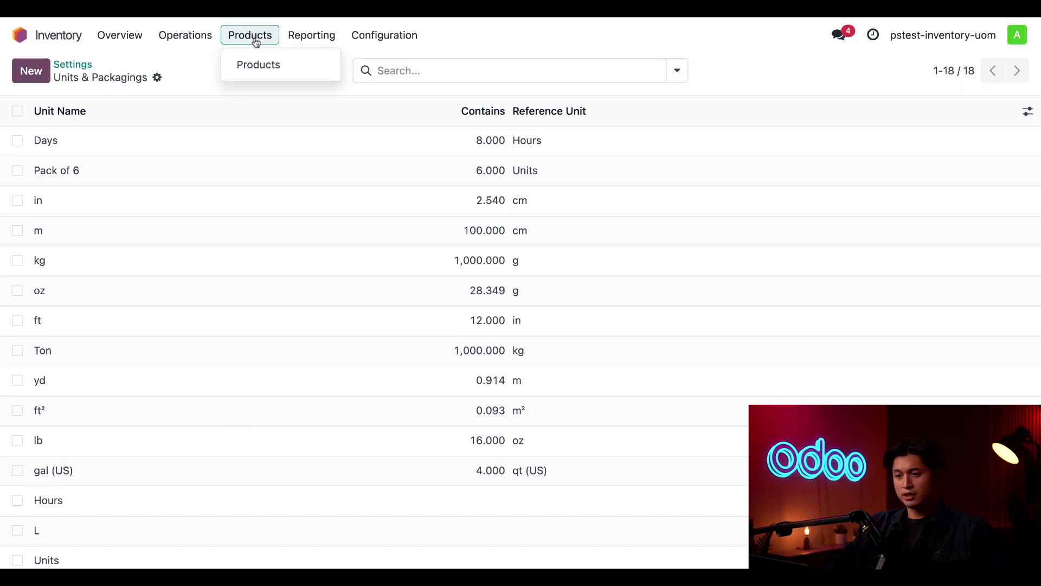
click(272, 66)
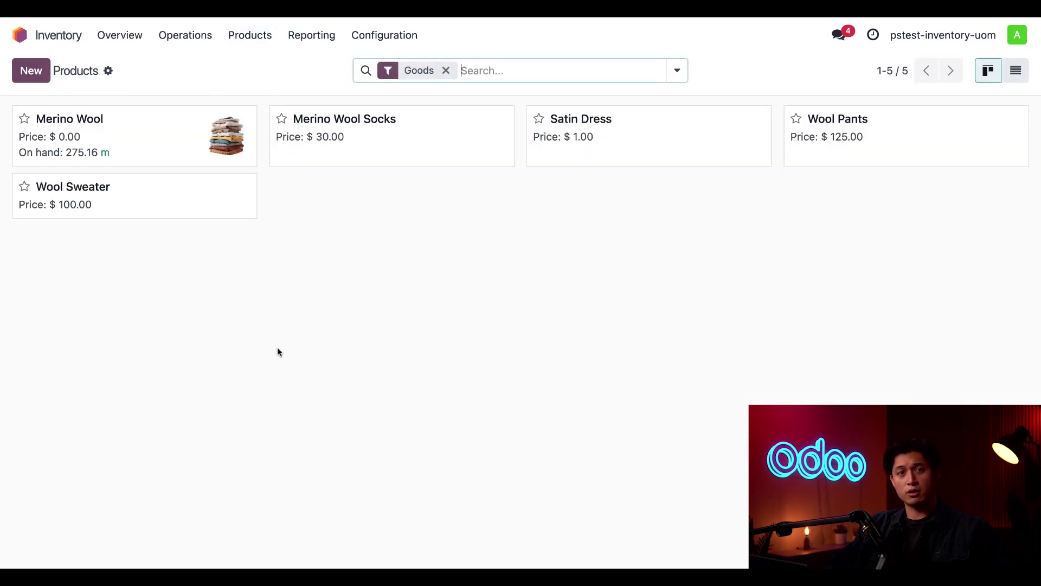
Give Merino Wool a Wool the People vendor line in yd, placed above Woolman Inc
click(174, 148)
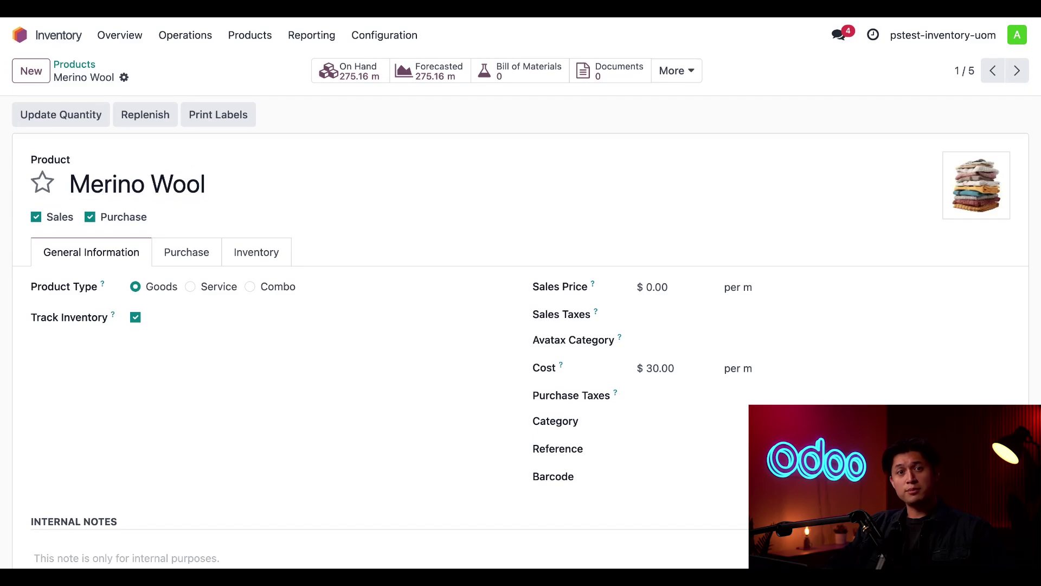
click(200, 255)
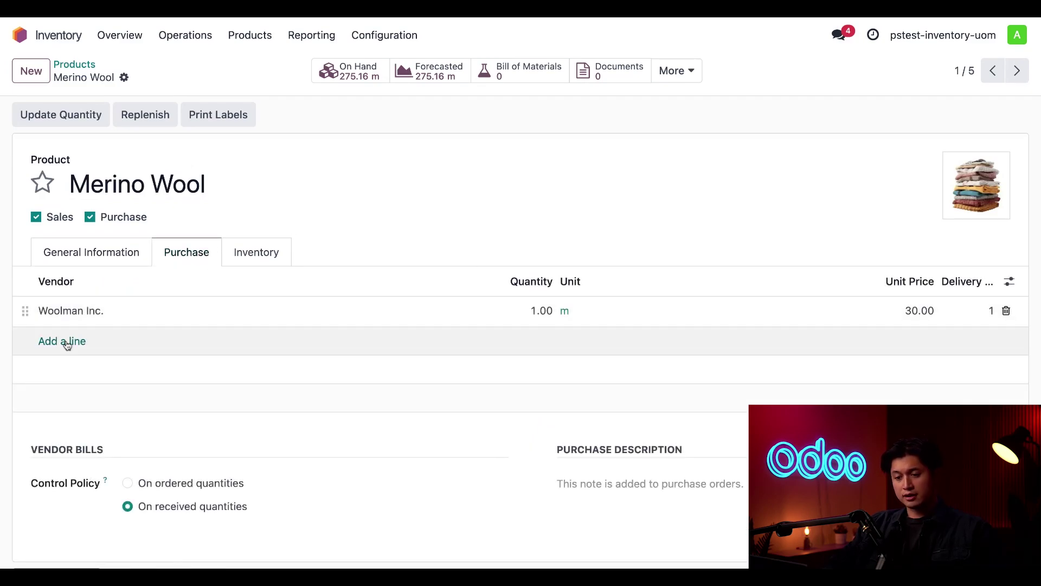
click(70, 343)
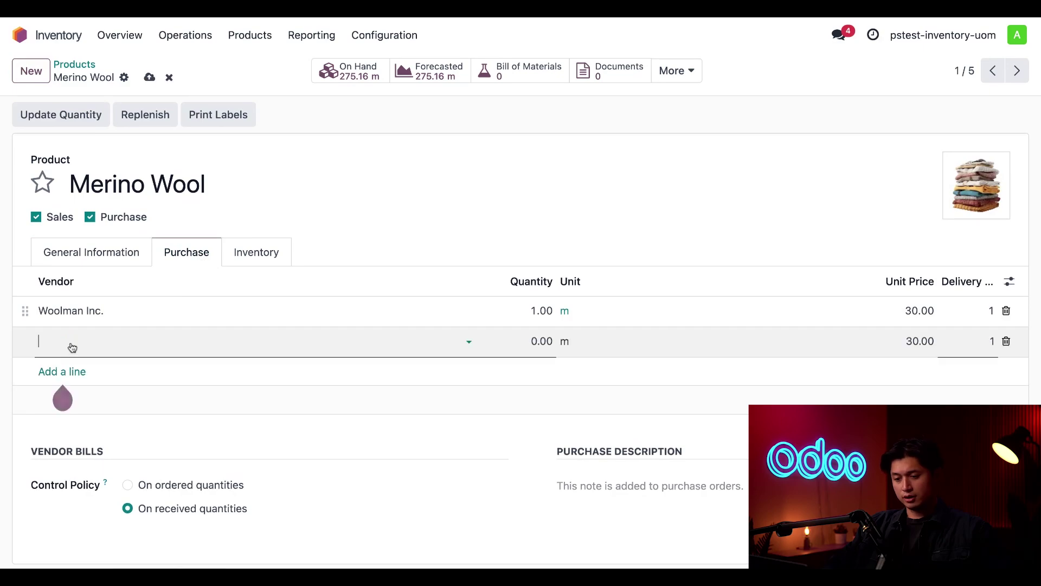
click(119, 342)
click(130, 386)
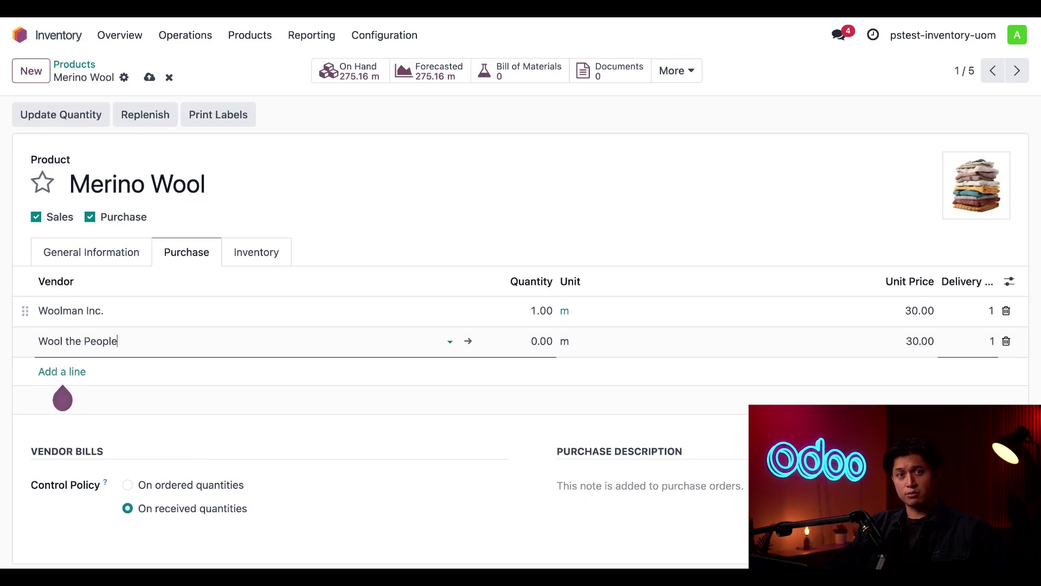
click(573, 343)
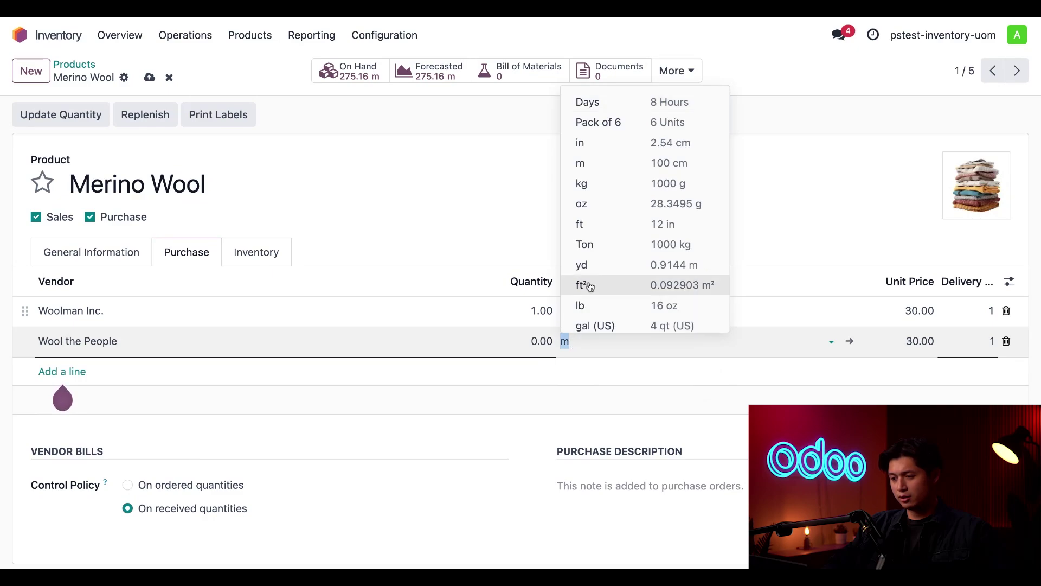
click(603, 268)
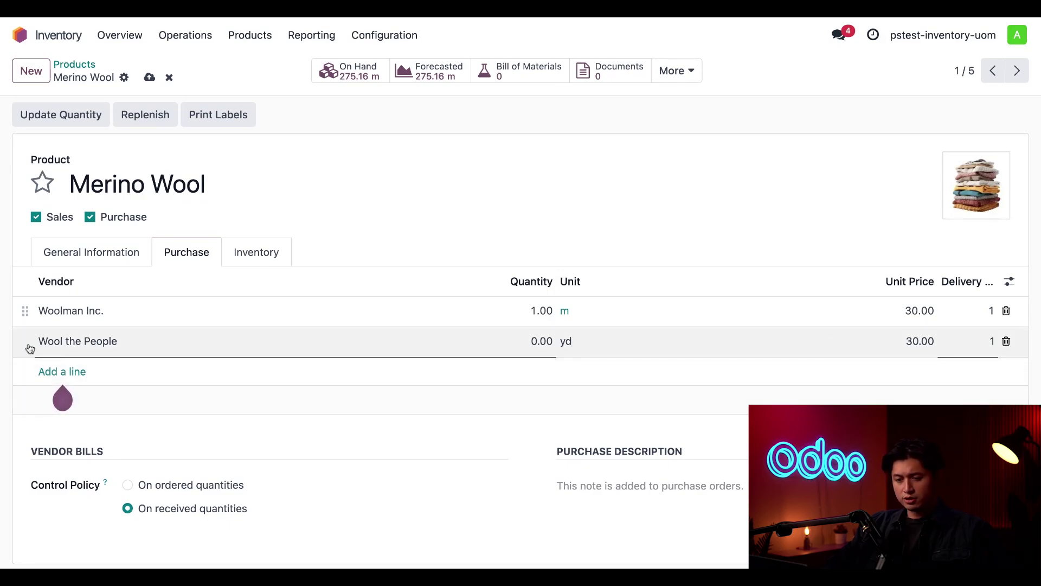
drag(31, 346, 31, 314)
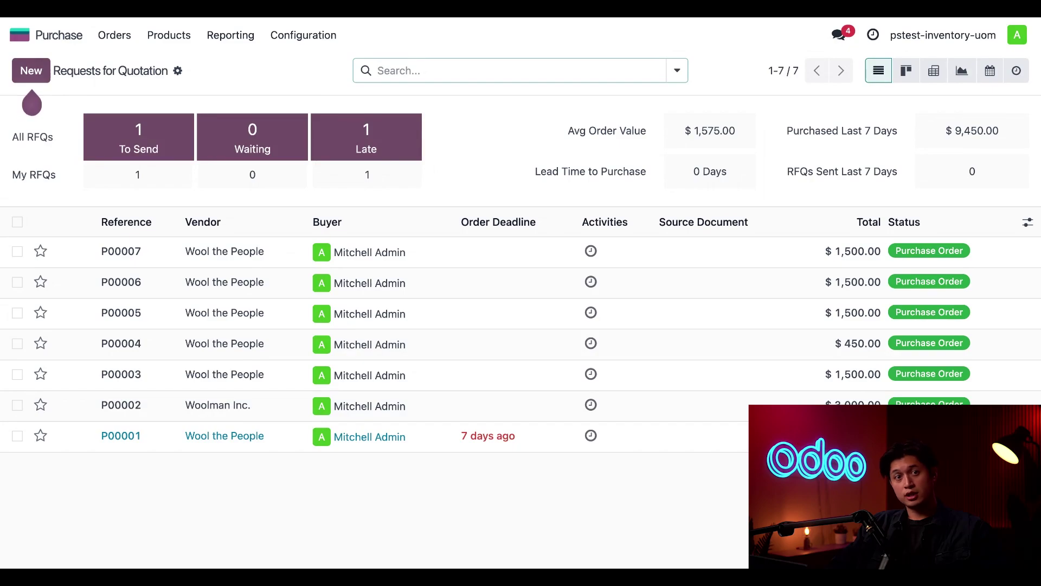
Start a new RFQ for vendor Wool the People with one Merino Wool line
mouse_move(39, 78)
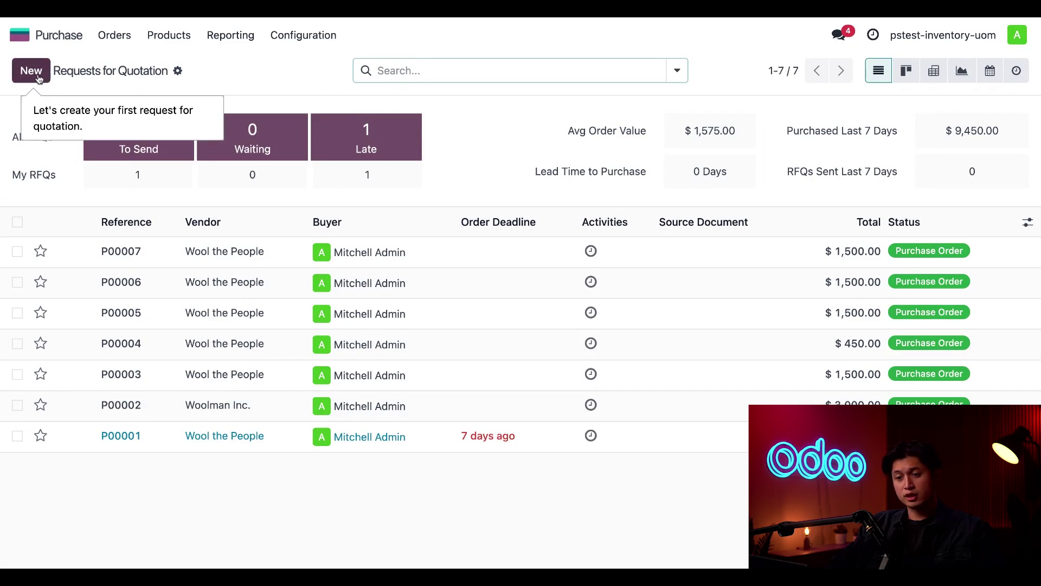
click(39, 79)
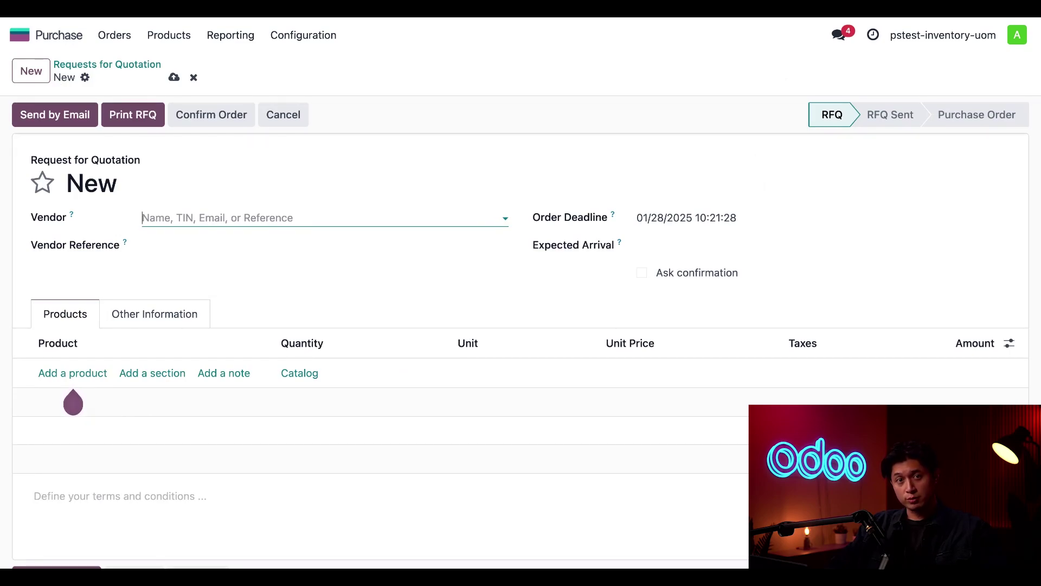
click(248, 217)
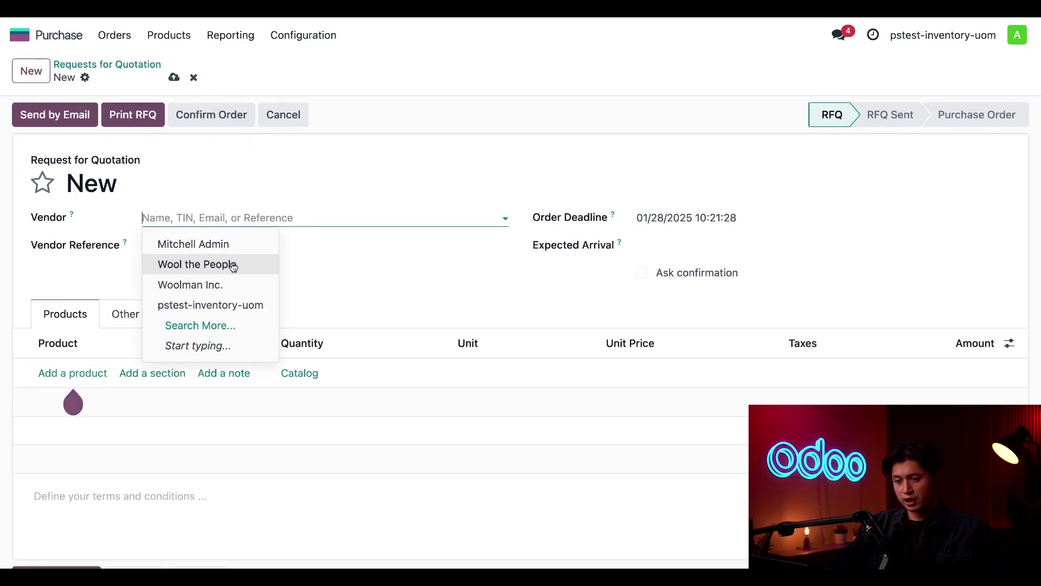
click(229, 263)
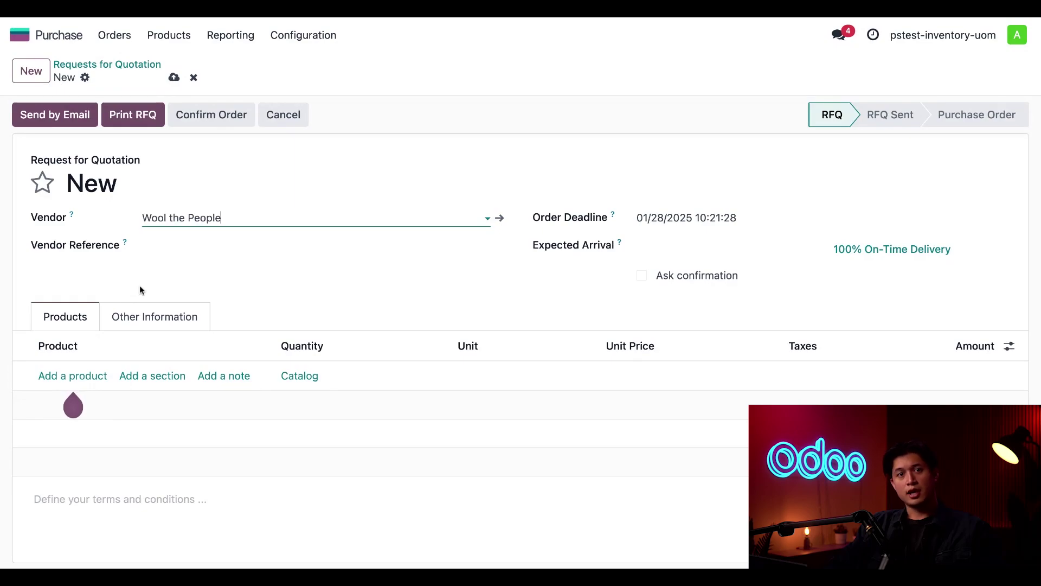
scroll(140, 290, down, 1)
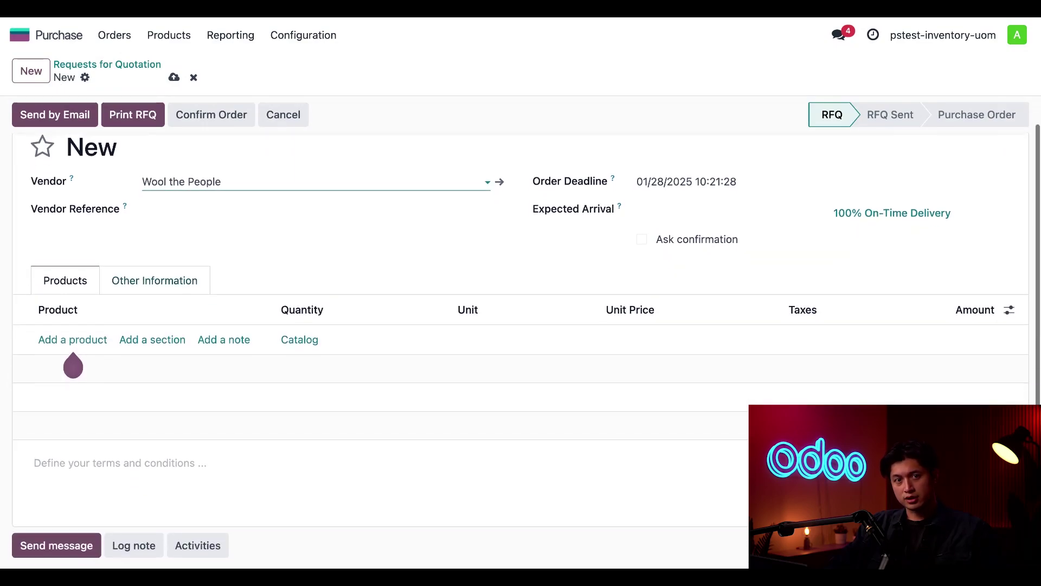
click(93, 338)
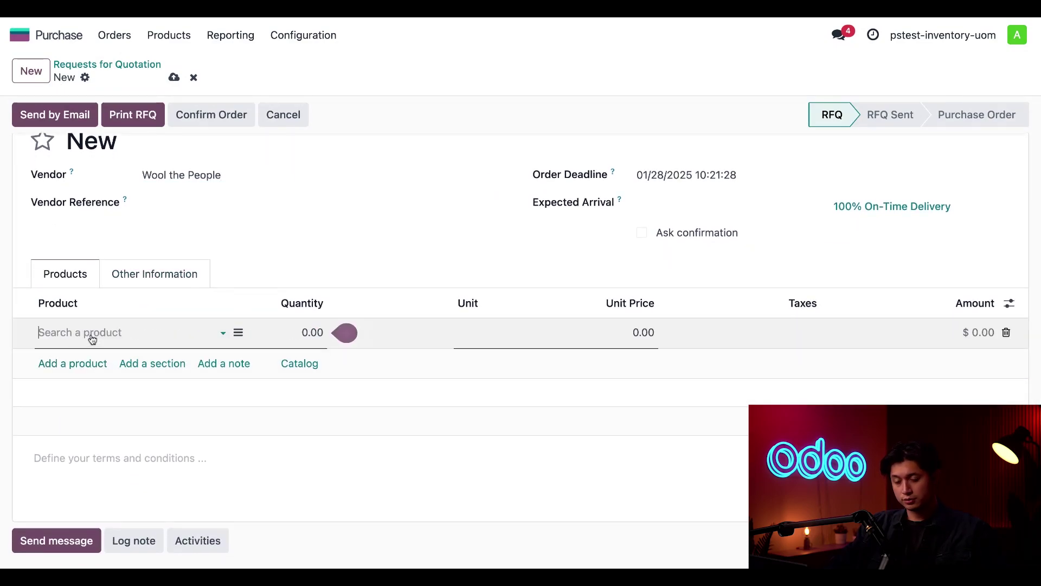
click(104, 362)
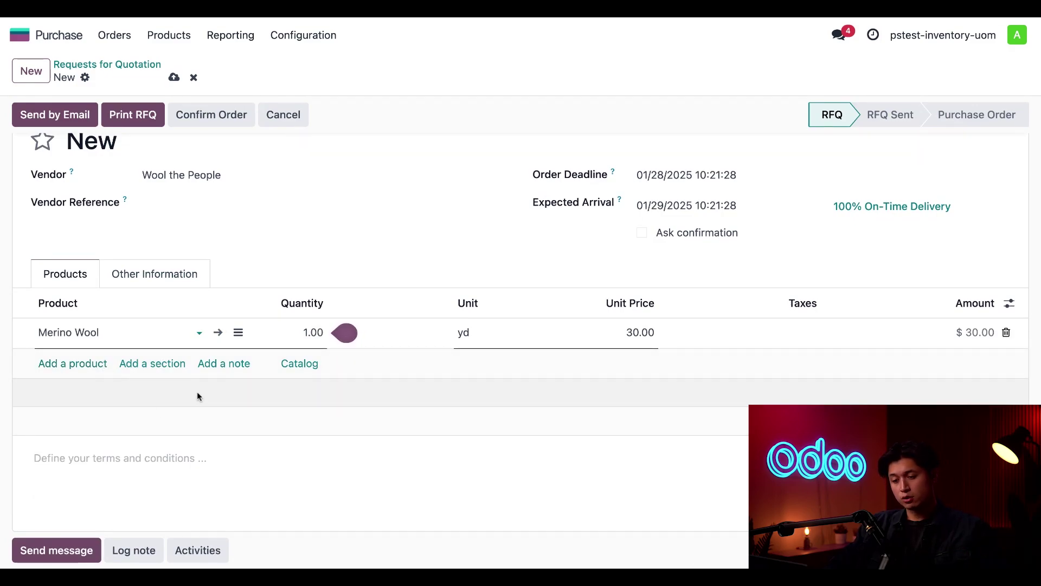
View the Merino Wool product from its line, then return to the RFQ, saved as P00008
click(217, 332)
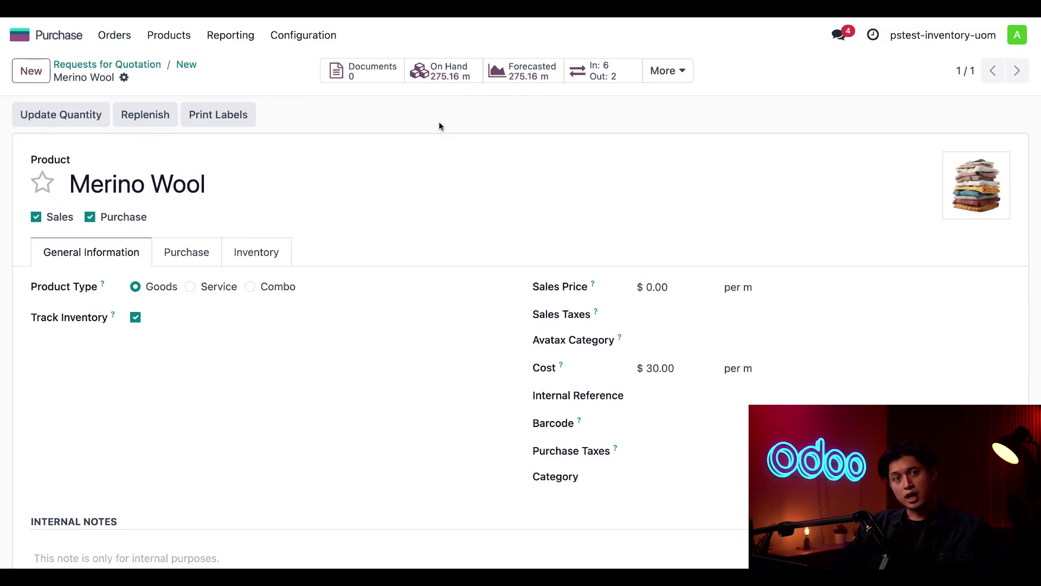
click(186, 65)
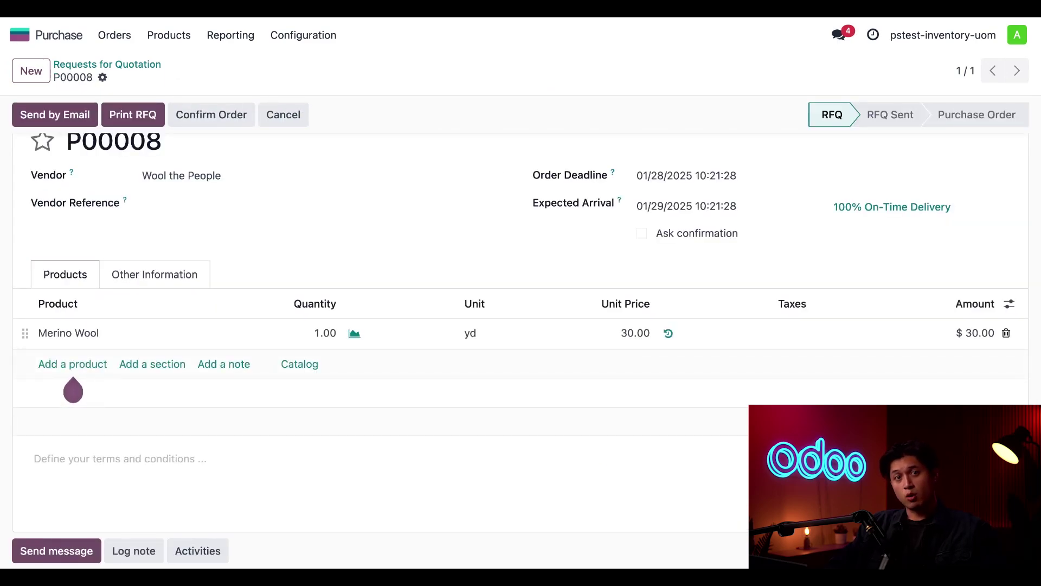
Set the Merino Wool quantity to 50 yd and confirm the purchase order
click(324, 337)
text(50)
click(332, 274)
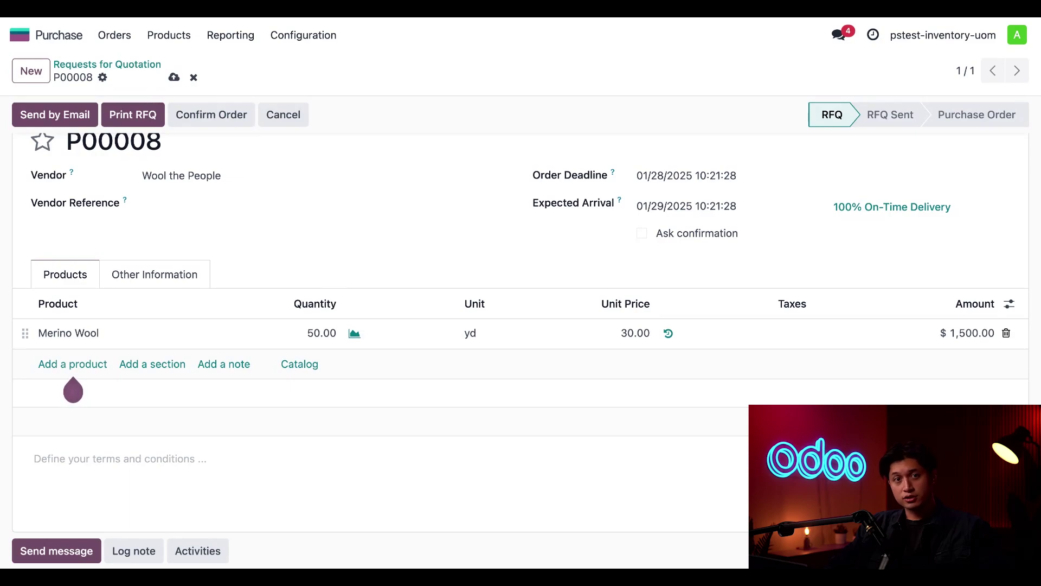
click(203, 120)
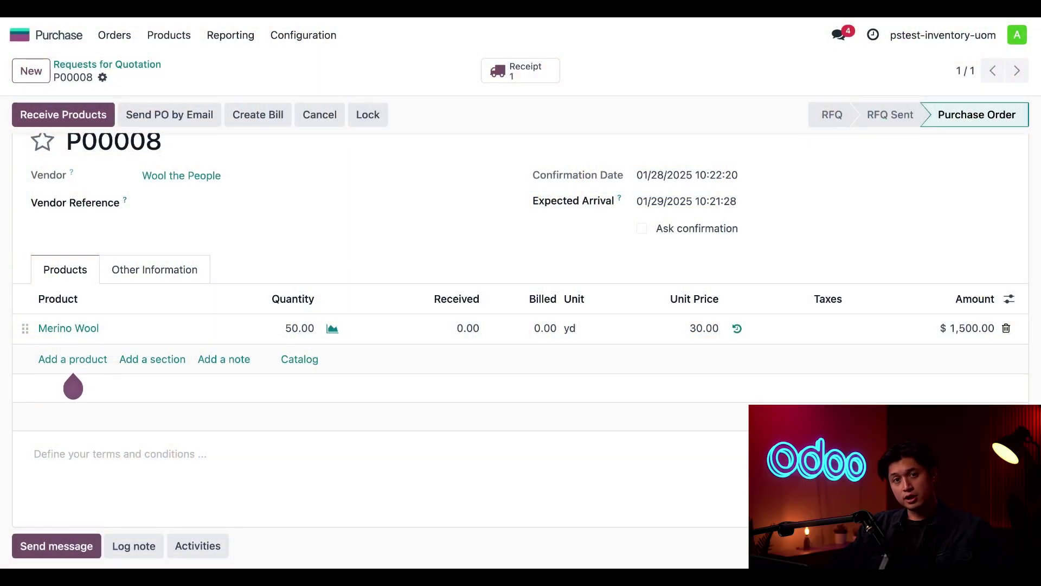
Validate receipt WH/IN/00008 for 45.72 m and view Merino Wool's forecasted report
click(73, 117)
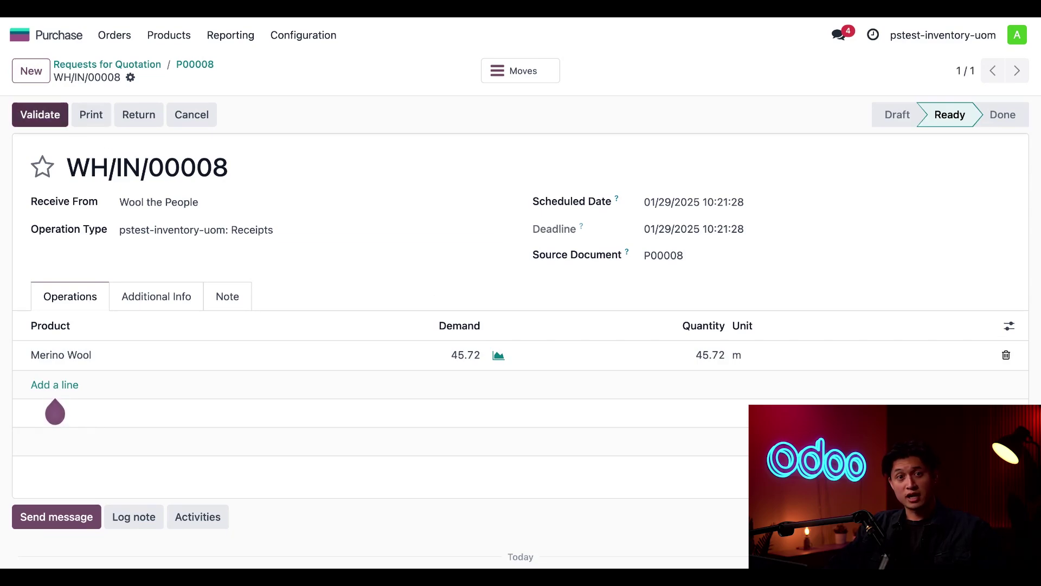
click(40, 114)
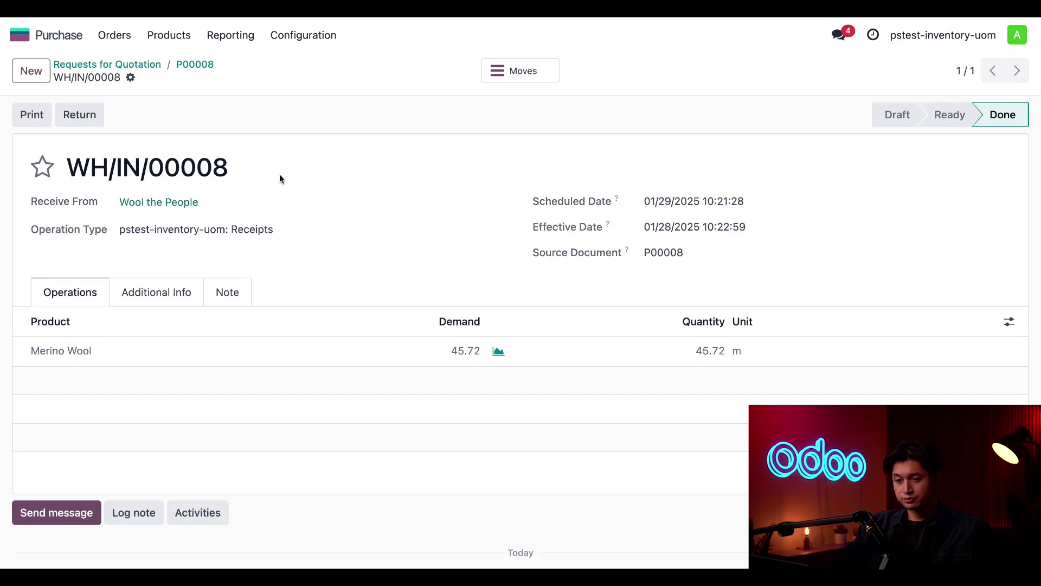
click(499, 352)
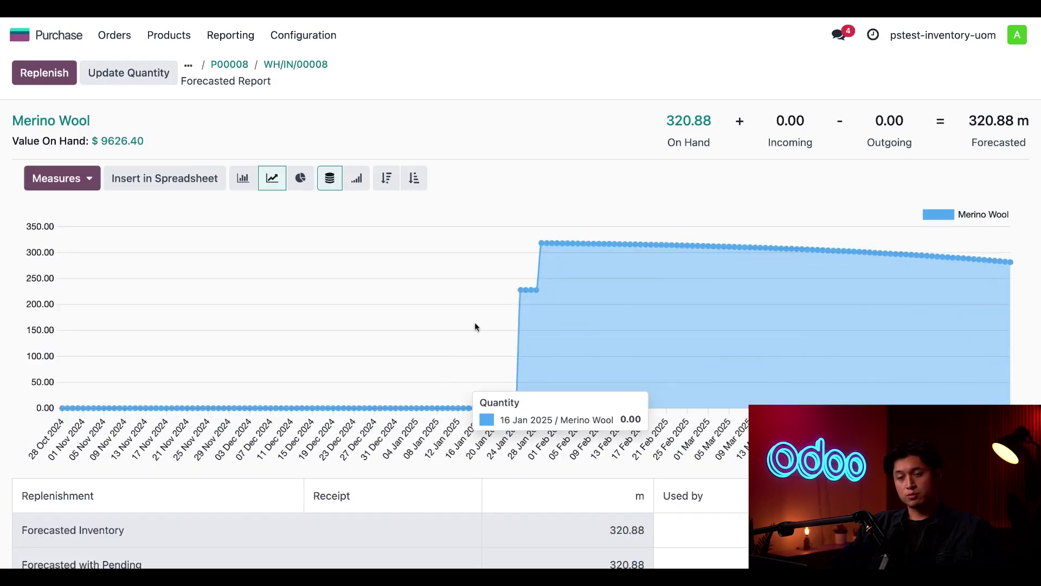